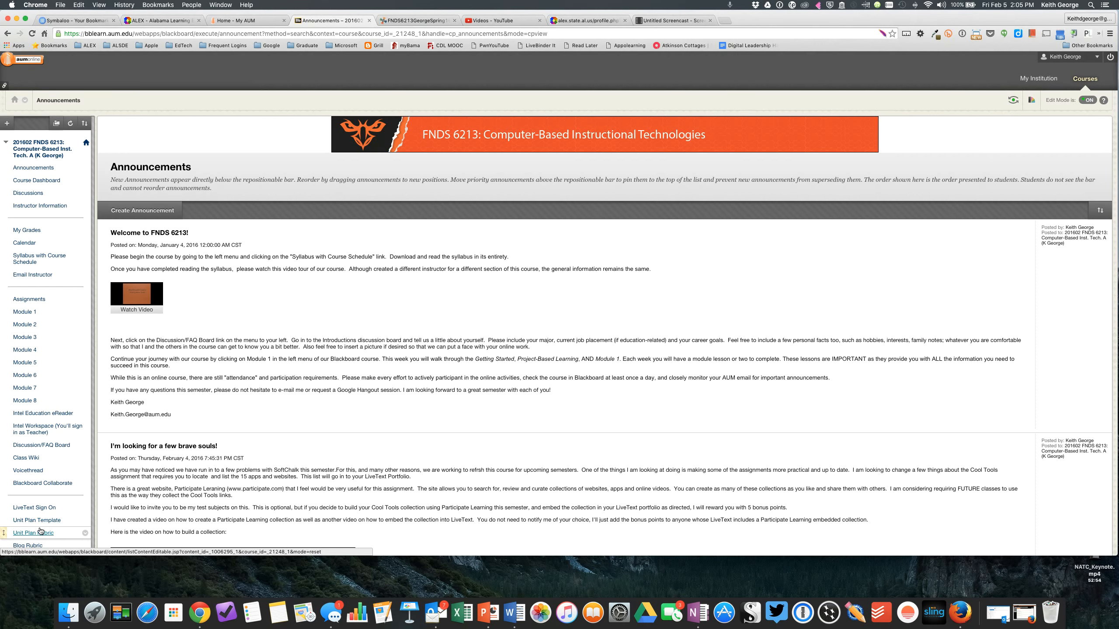
Download the Unit Plan Template document from the course site and save it in the Downloads folder.
scroll(41, 531, down, 1)
scroll(40, 531, down, 4)
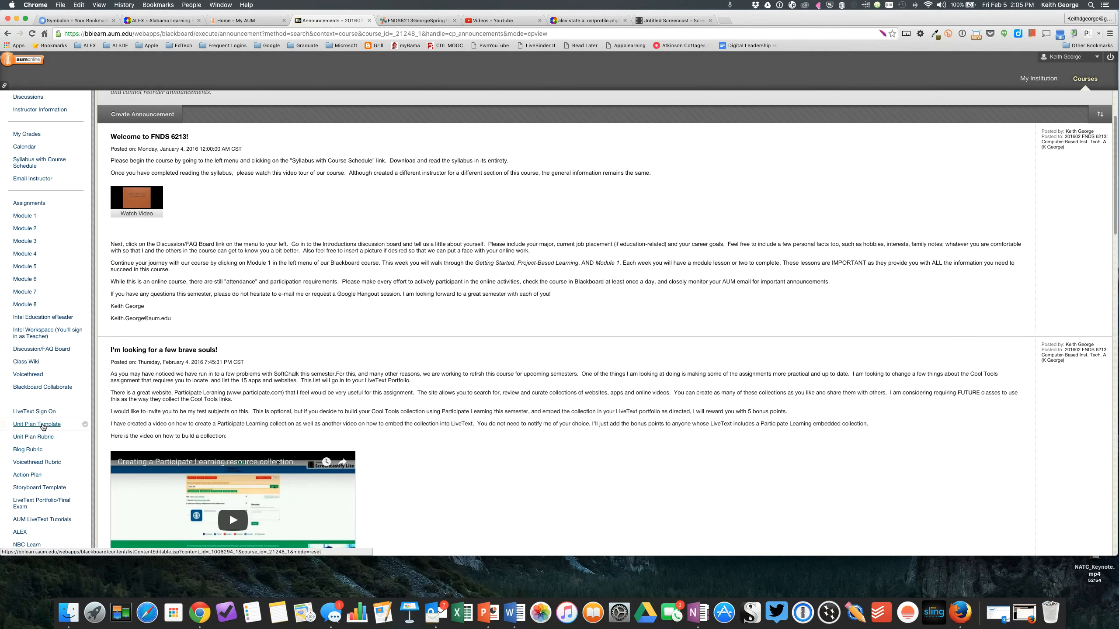
click(43, 425)
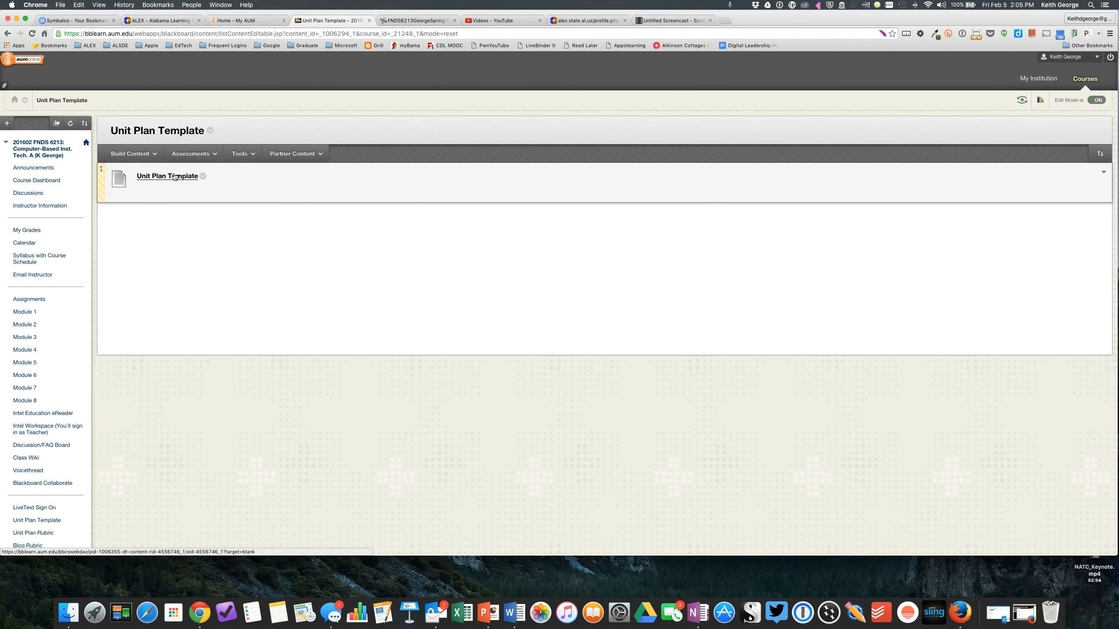
click(174, 176)
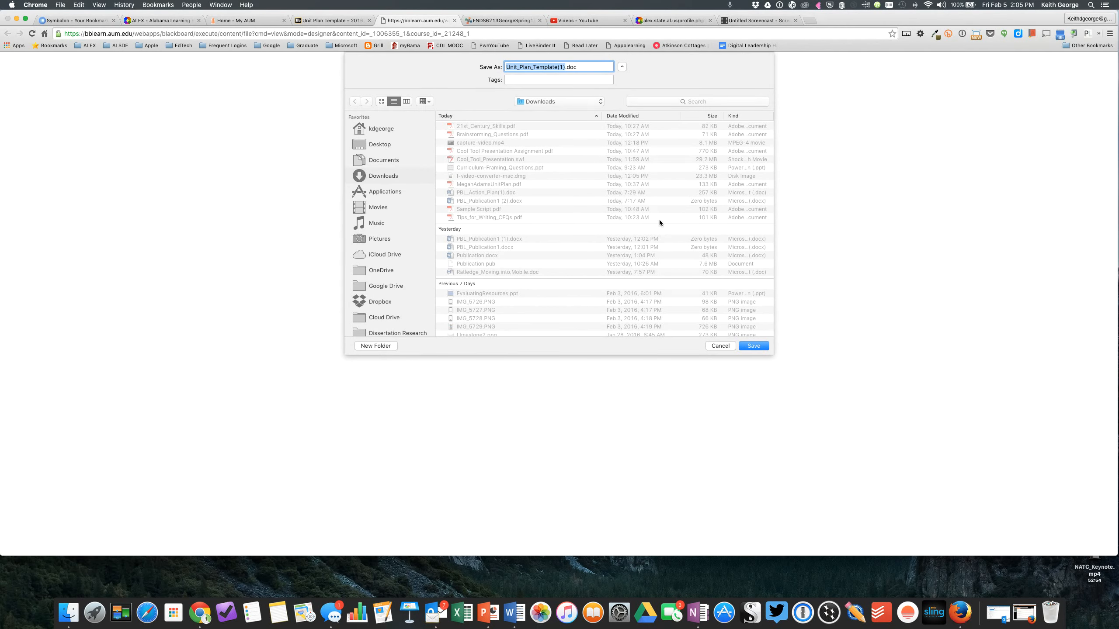
click(754, 347)
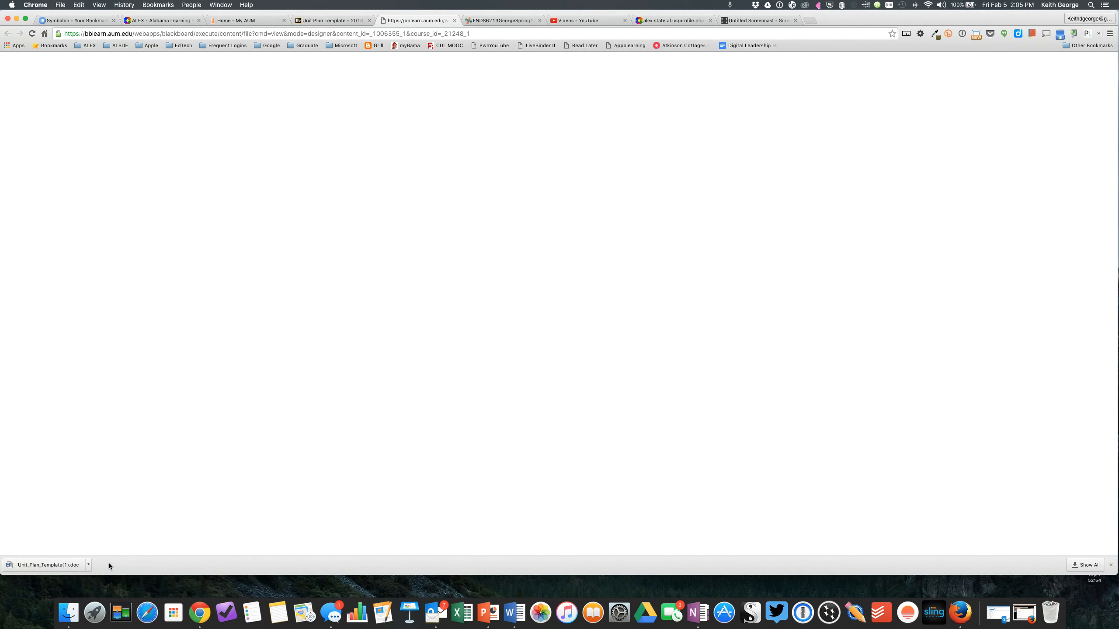
Open Unit_Plan_Template(1).doc from the Downloads folder in Word, then move its window toward the middle and enlarge it.
click(66, 566)
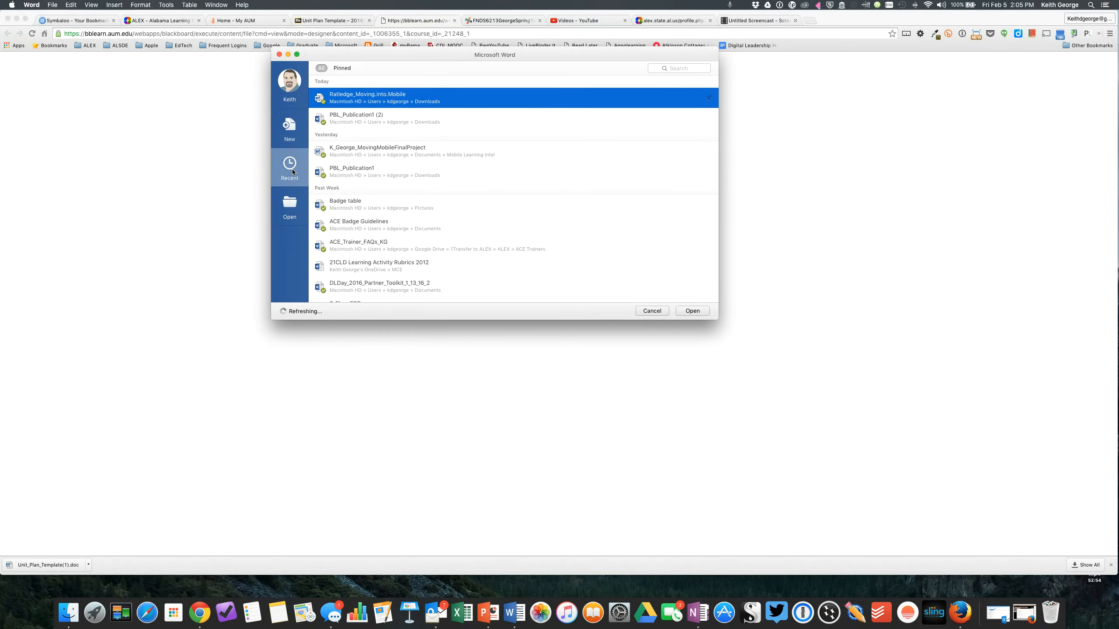
click(289, 205)
click(335, 96)
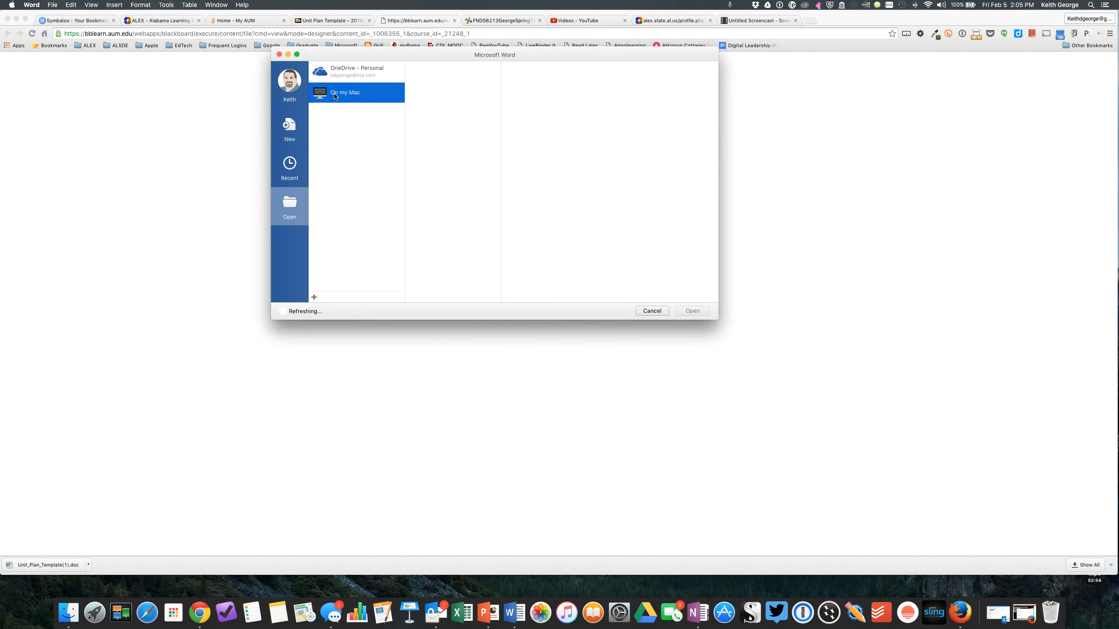
click(372, 147)
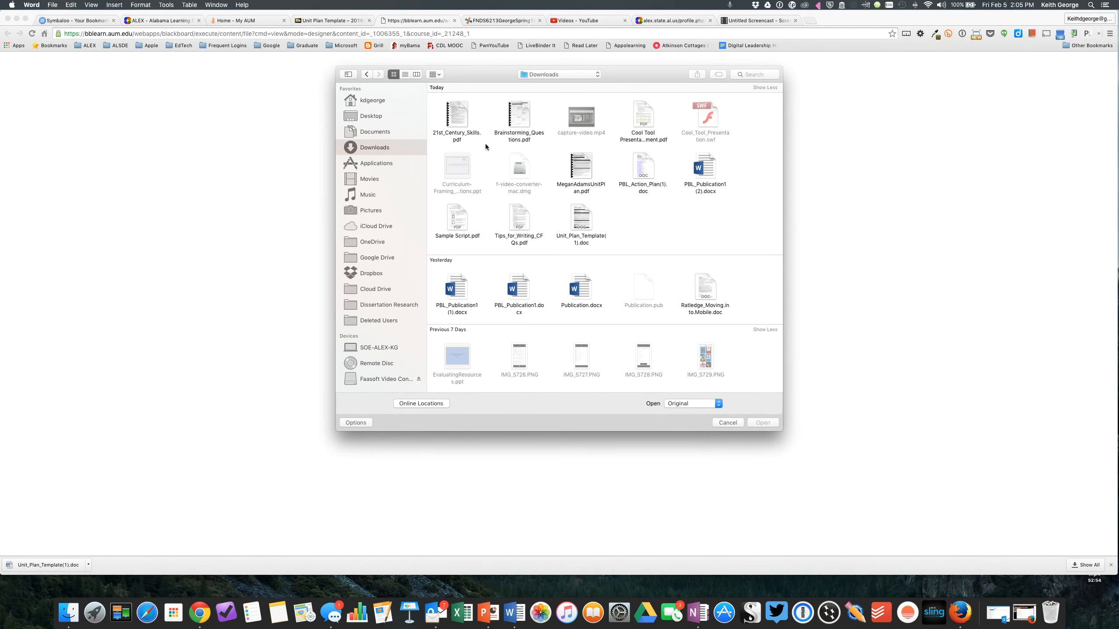
double_click(580, 213)
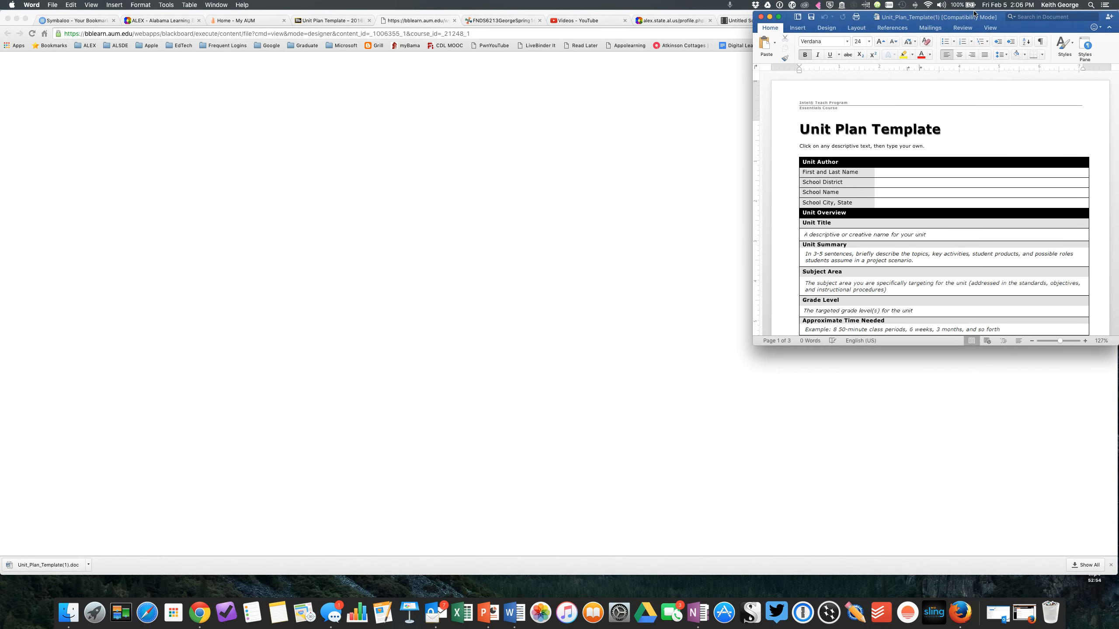
drag(974, 13, 503, 66)
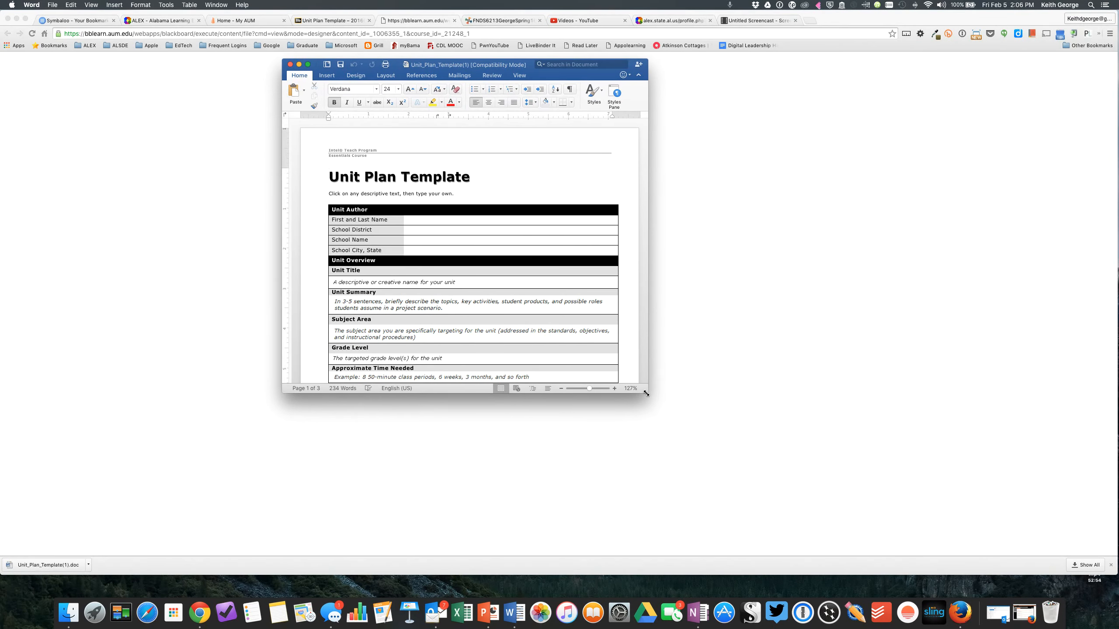
drag(646, 393, 815, 518)
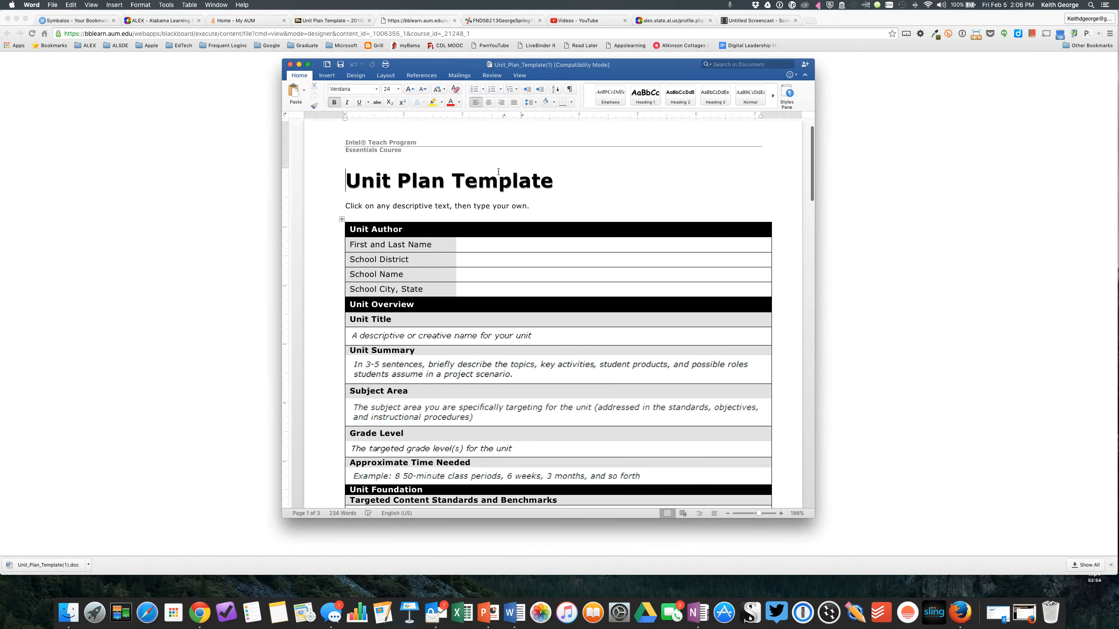
Save a copy of the template in the Documents folder, named with the author's first initial and surname followed by UnitPlan.
click(52, 5)
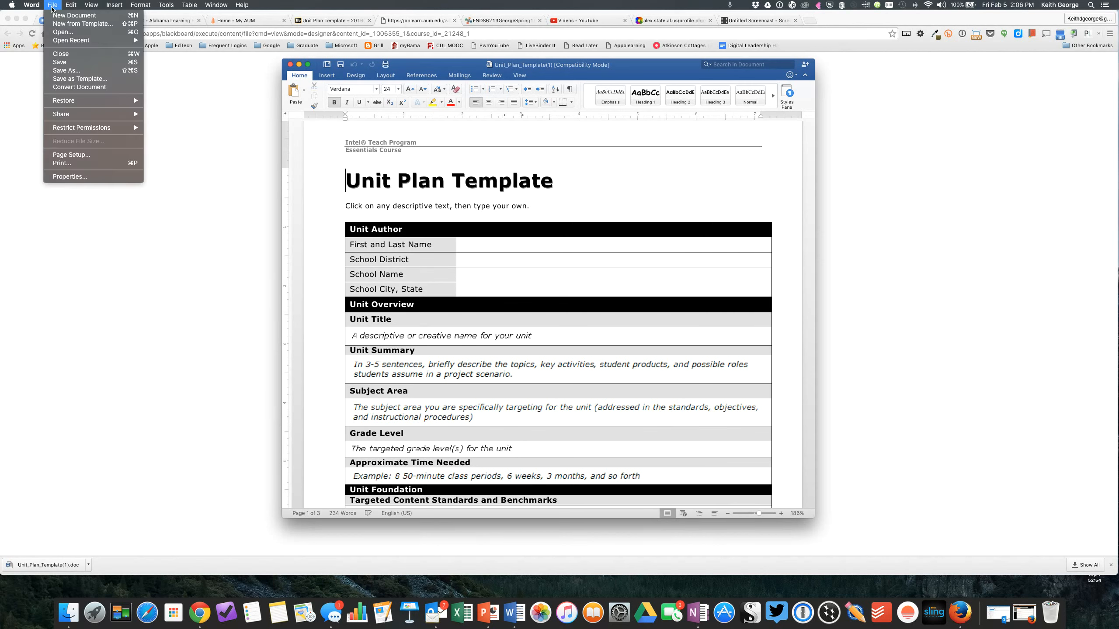
click(66, 71)
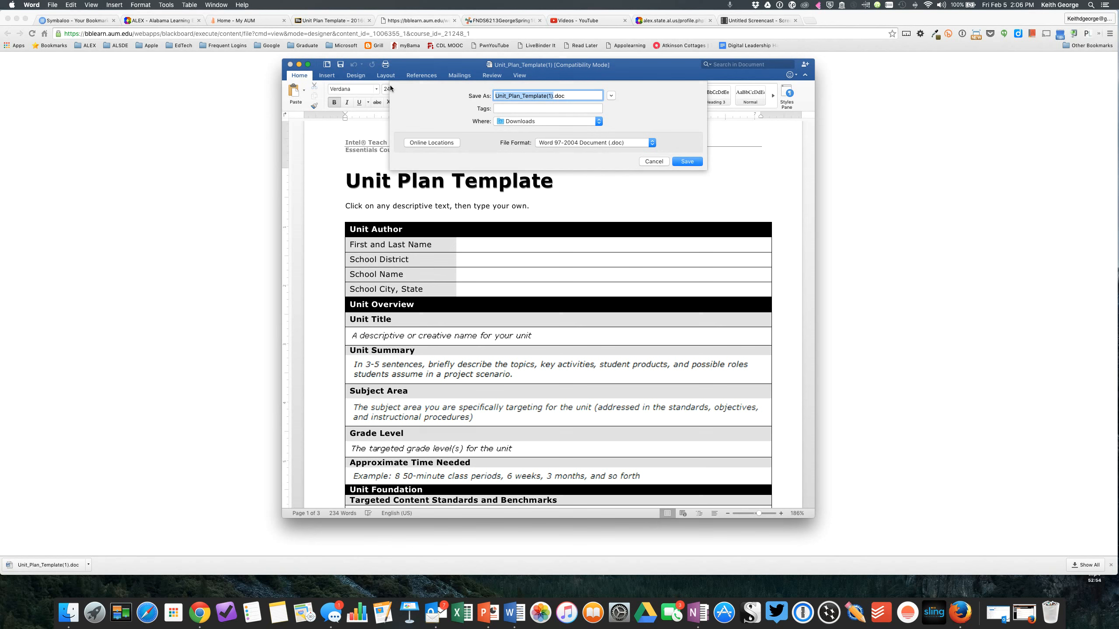
click(518, 122)
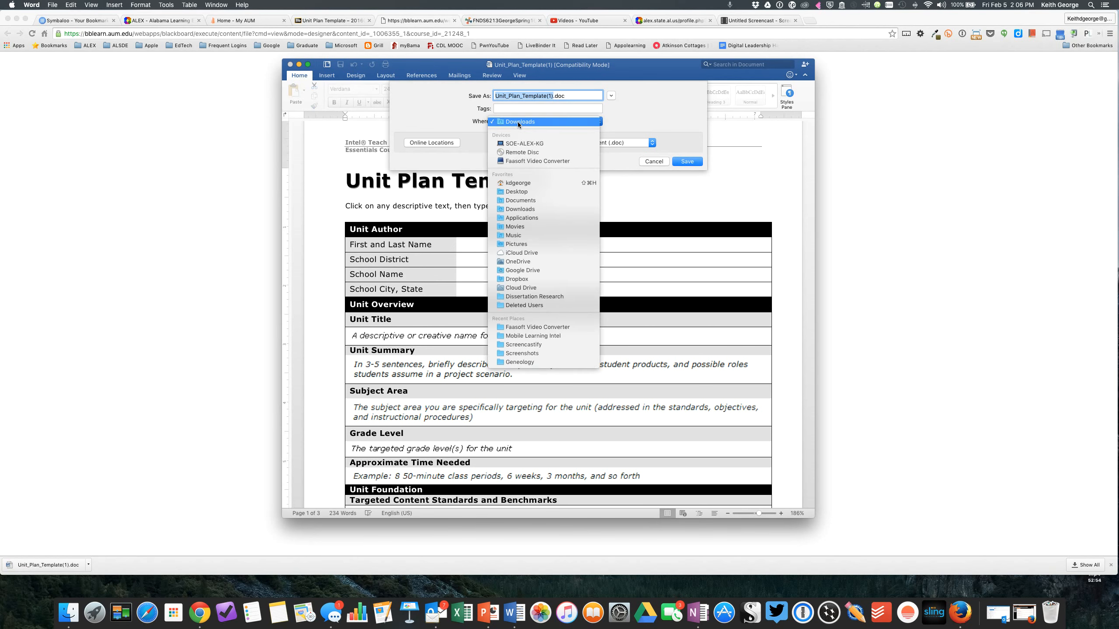
click(520, 200)
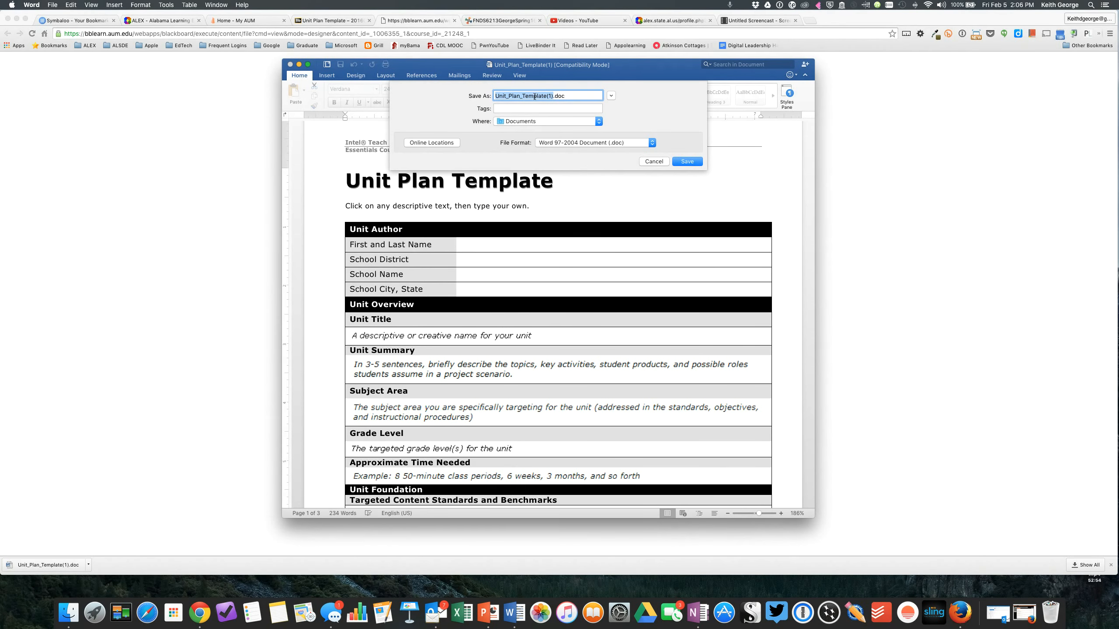
text(KGeorgeUnitPlan)
click(687, 161)
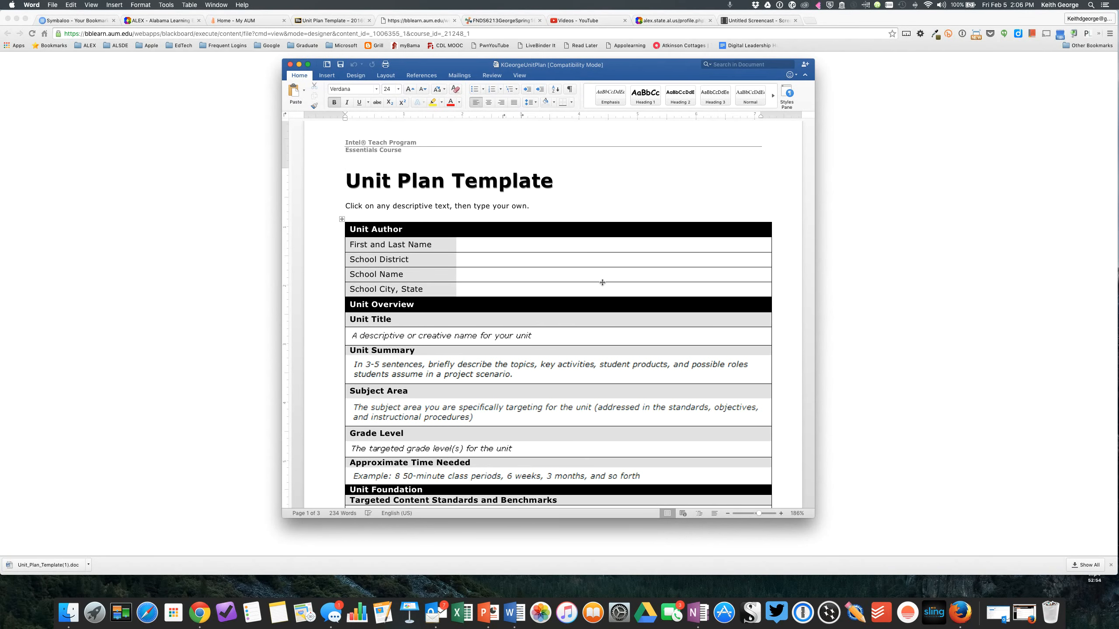
Delete the instruction line "Click on any descriptive text, then type your own." beneath the Unit Plan Template title.
scroll(602, 283, down, 3)
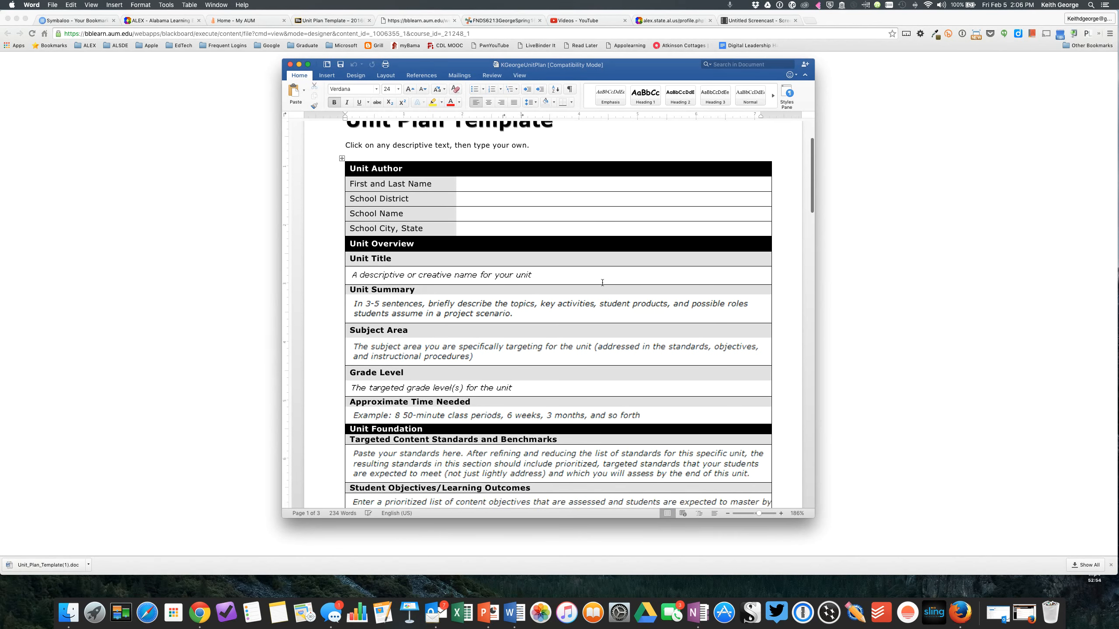
scroll(603, 282, up, 2)
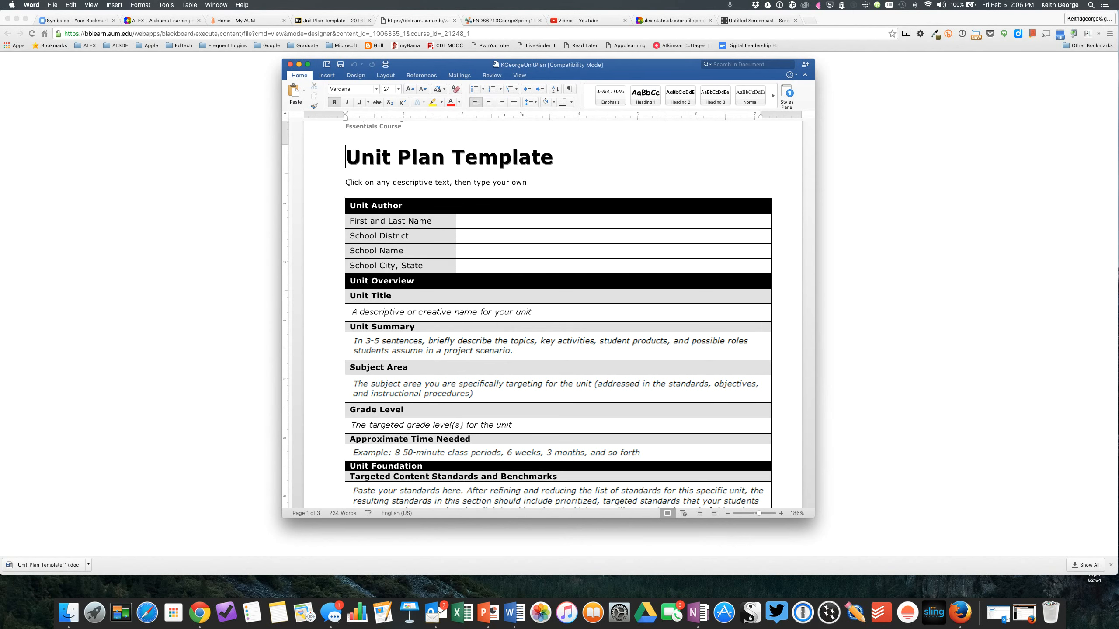
drag(346, 182, 542, 180)
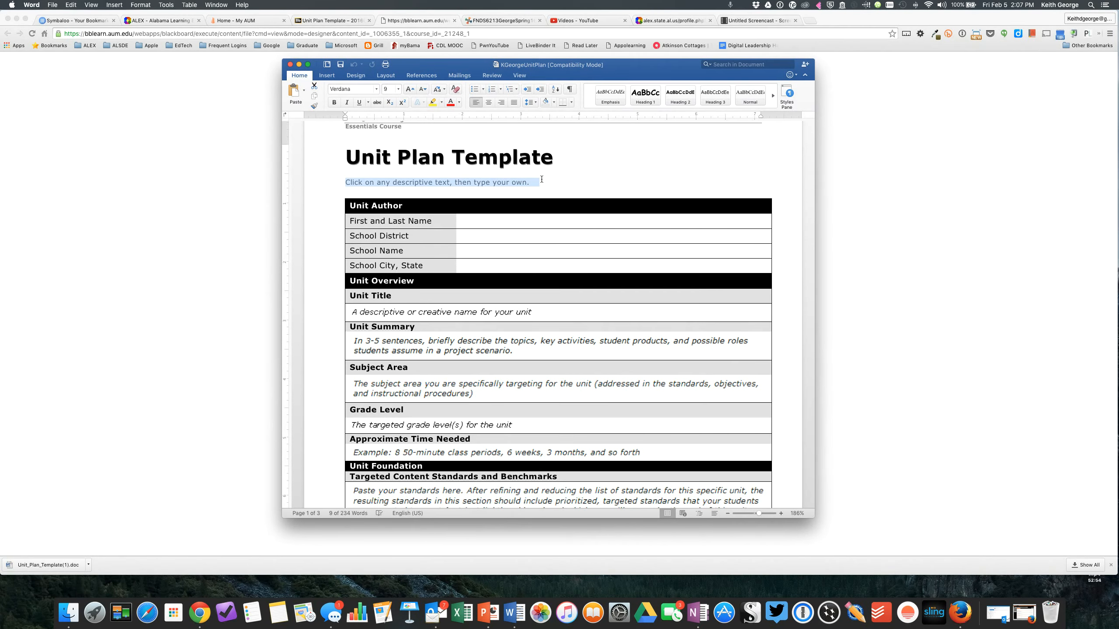
key(BackSpace)
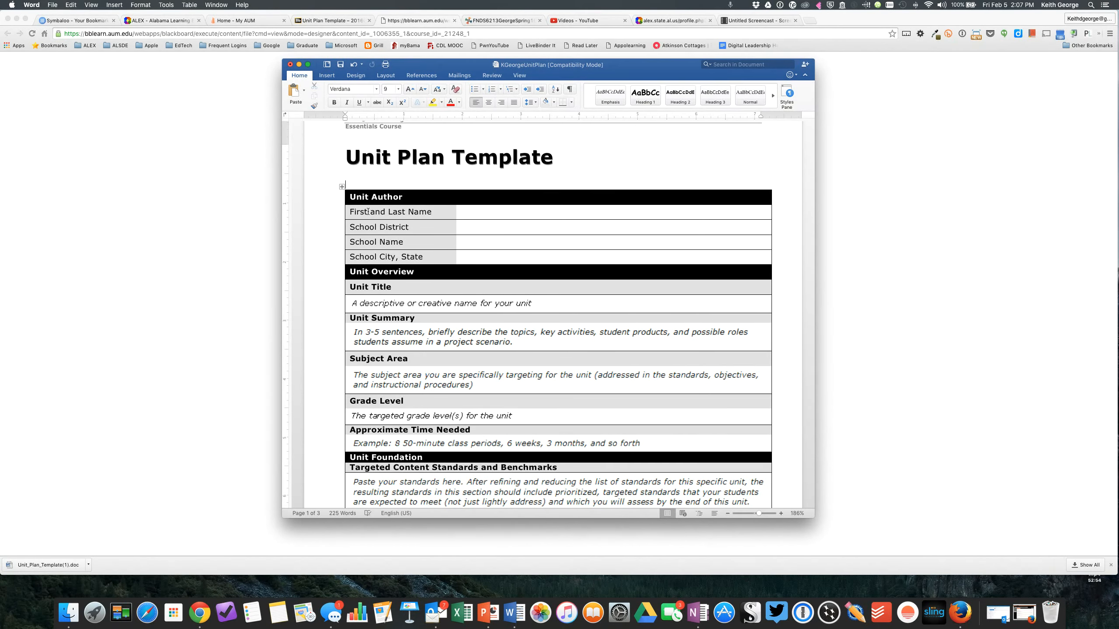
Enter the author's full name in the First and Last Name row of the Unit Author section.
click(471, 213)
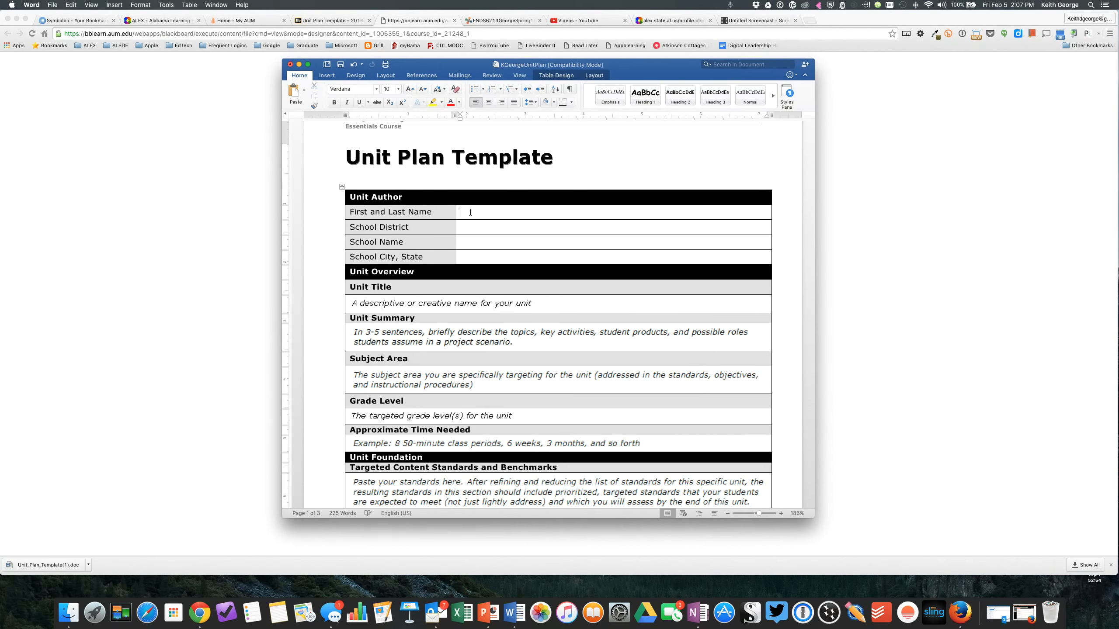
text(Keith George)
Fill in School District with "Alabama State Dept. Of Education", correcting the misspelled "Dept".
click(478, 228)
text(Alabama State Dpet. Of Educat)
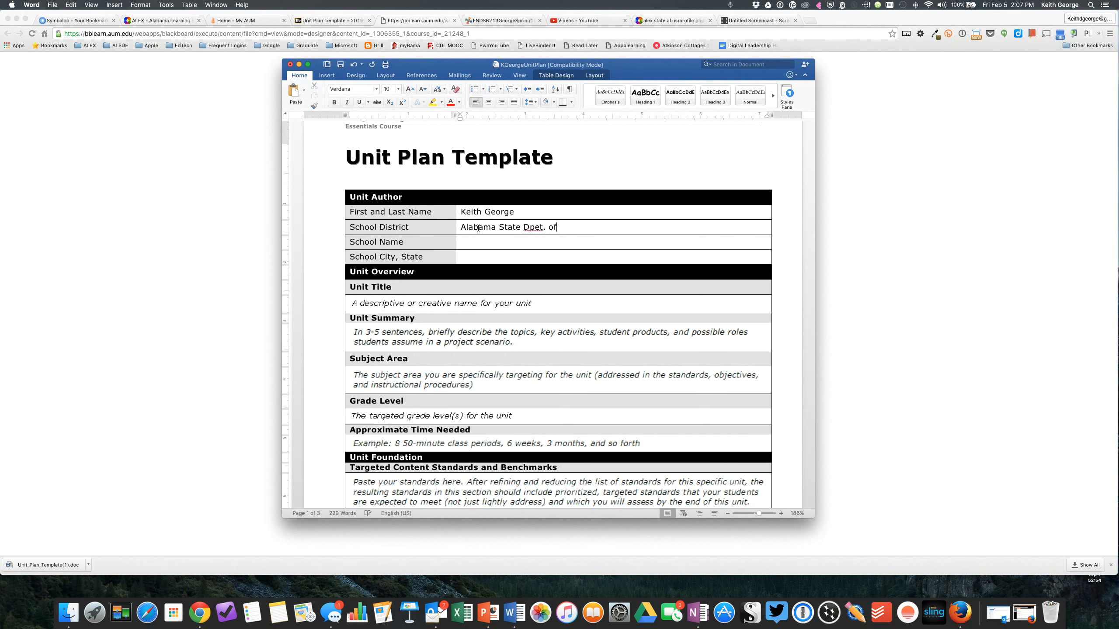
text(ion)
drag(530, 228, 538, 229)
text(ep)
Fill in School Name with "Anytown Middle School" in the Unit Author section.
click(491, 244)
text(Anytown Middle Sch)
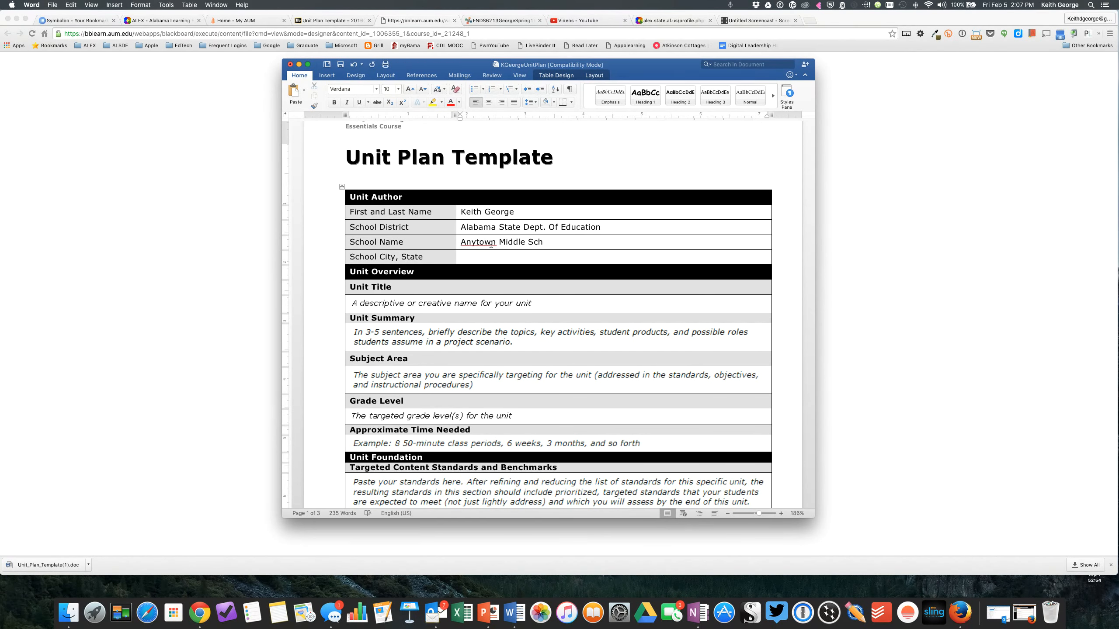
text(ool)
Fill in School City, State with "Montgomery, Alabama" and save the document.
click(484, 258)
text(Monton)
key(BackSpace)
text(g)
key(BackSpace)
key(BackSpace)
text(gomery, Alabama)
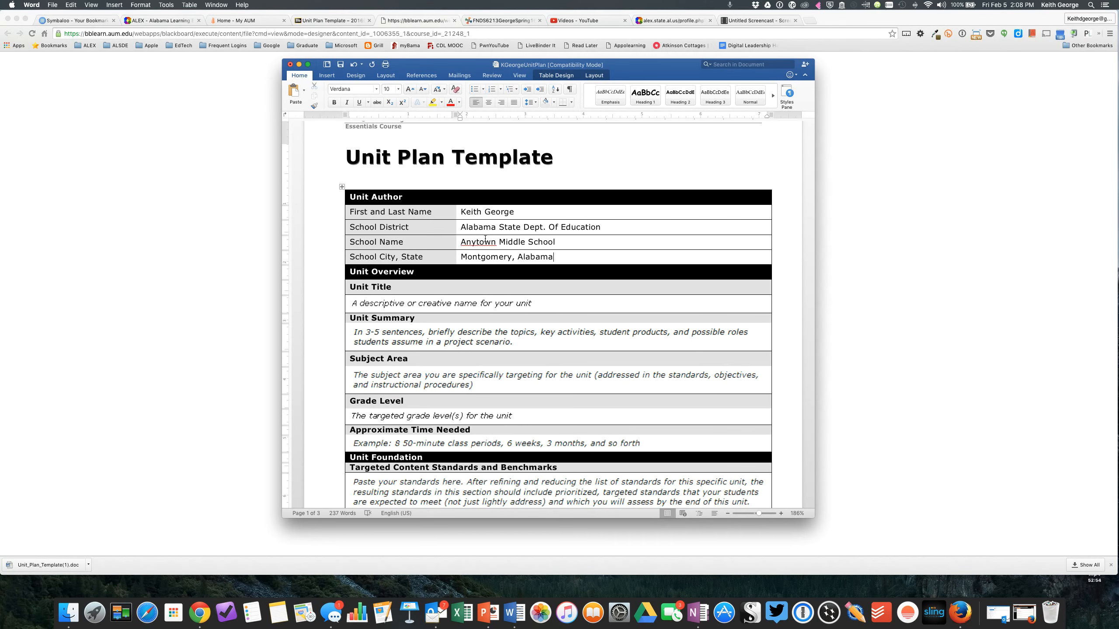
click(340, 65)
Replace the Unit Summary placeholder text with "Now I can type in the box" and select the Subject Area placeholder.
scroll(547, 245, down, 5)
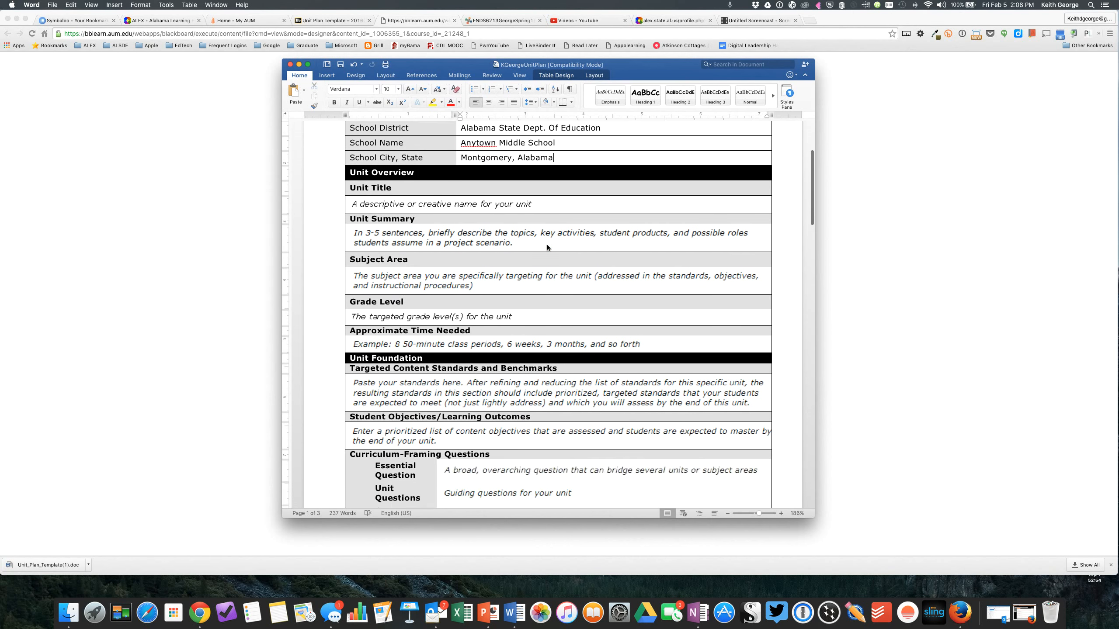
scroll(547, 248, down, 2)
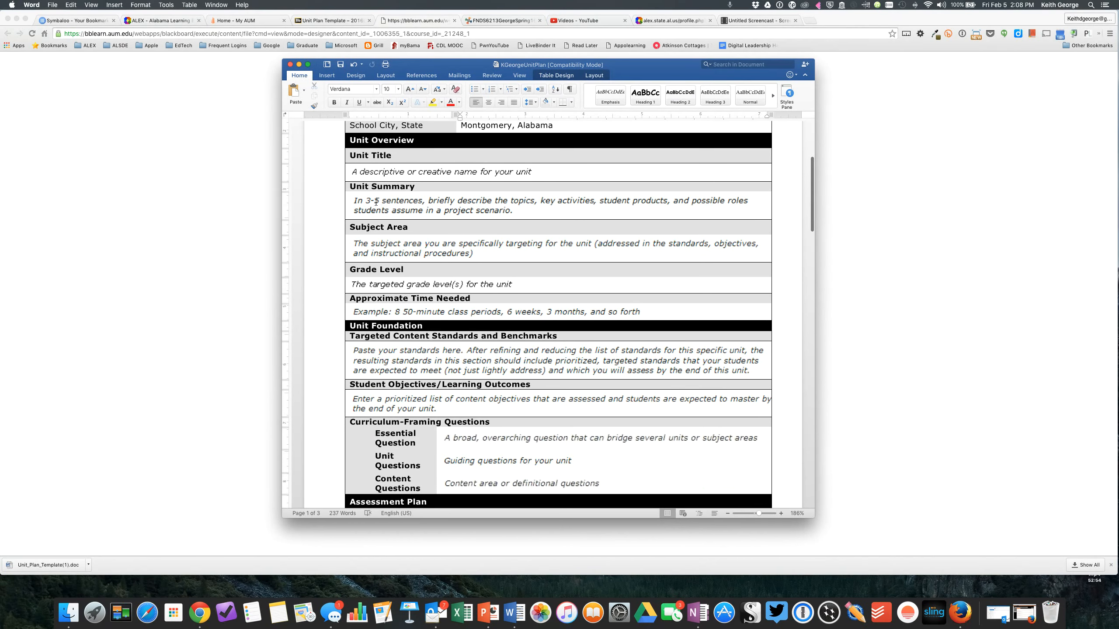
click(355, 200)
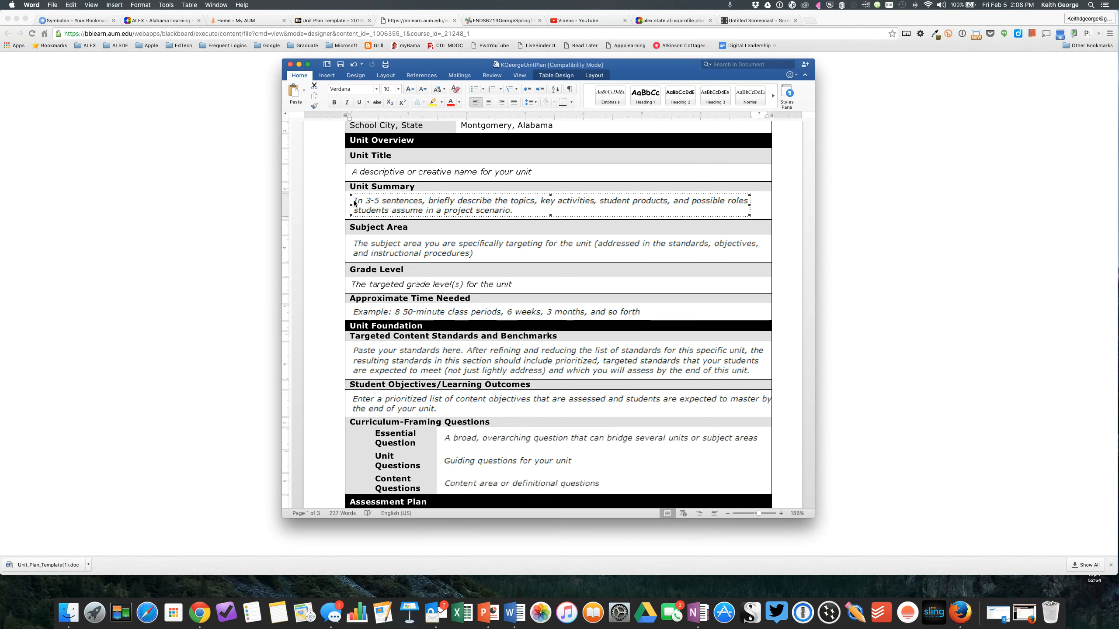
mouse_move(356, 201)
mouse_down()
mouse_move(452, 201)
mouse_move(355, 200)
mouse_up()
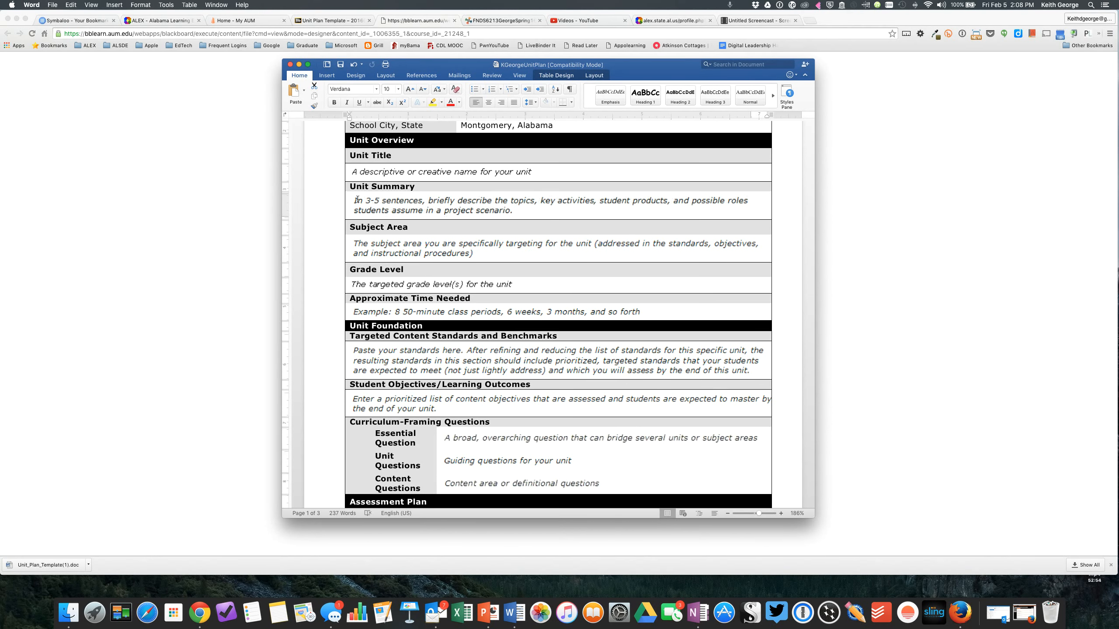
click(355, 200)
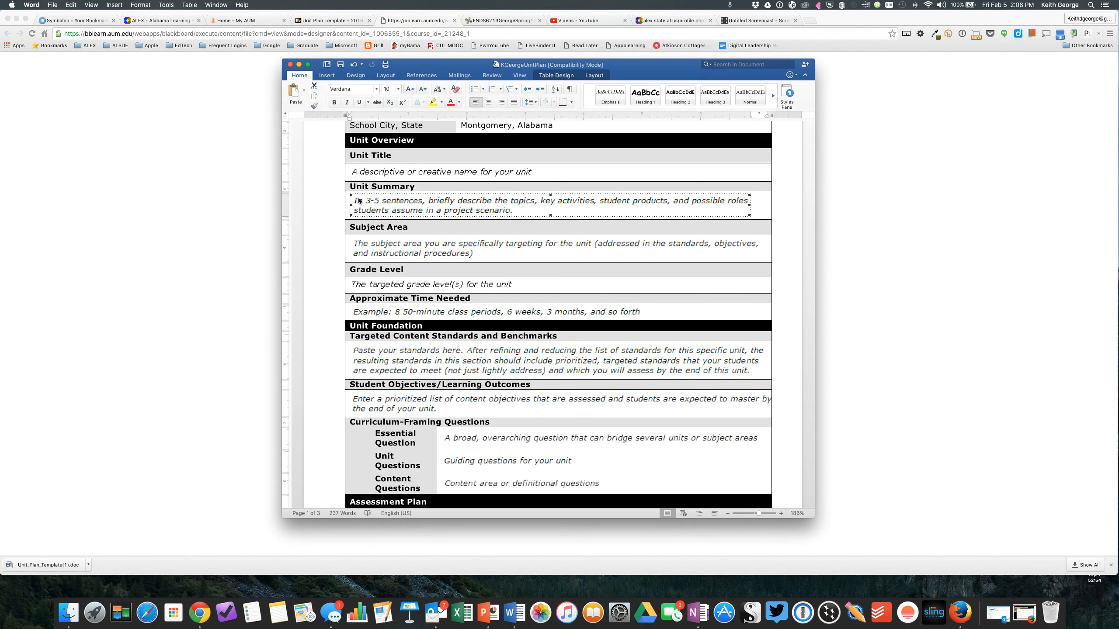
key(BackSpace)
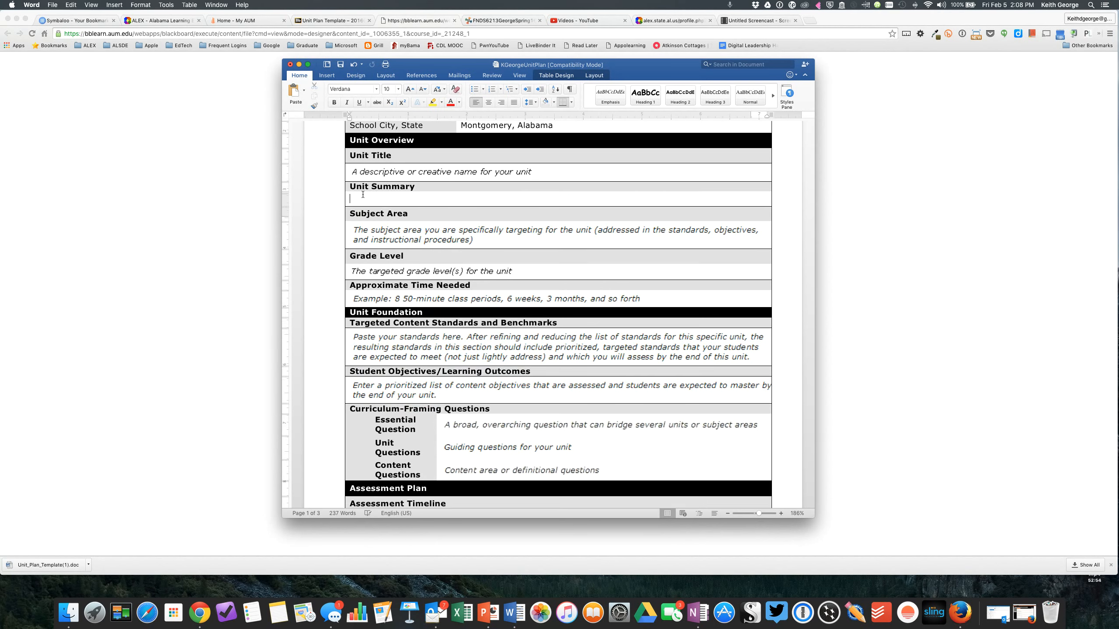
text(Now I can in the boxtype)
click(391, 199)
click(407, 234)
Replace the first assessment placeholder under "Before project work begins" in the Assessment Timeline with the sample text "sssdsd".
scroll(408, 235, down, 10)
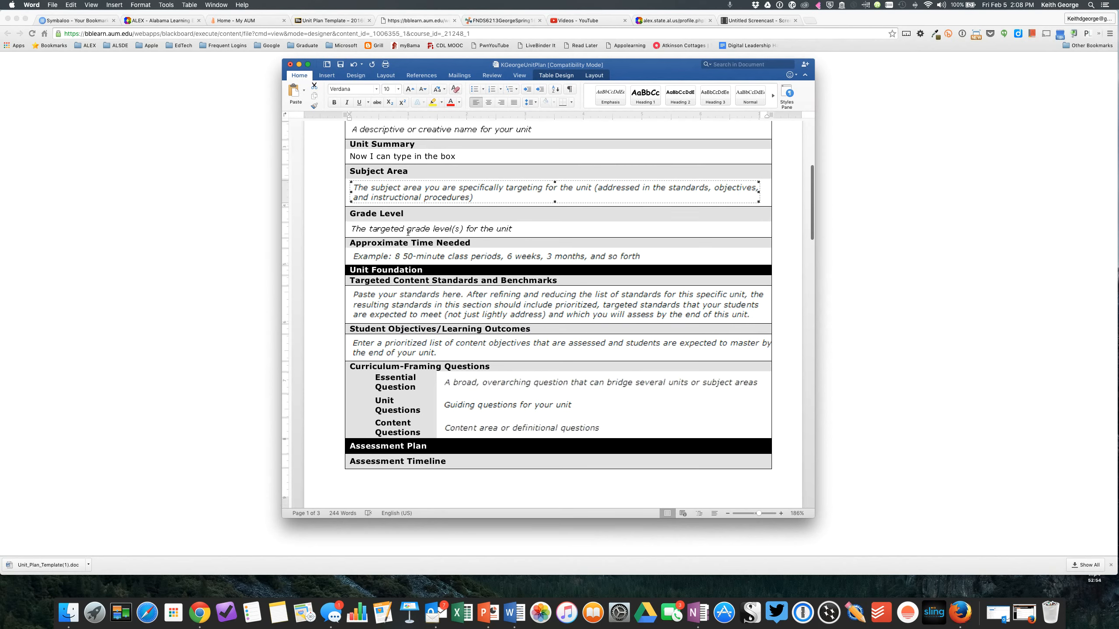
scroll(407, 235, down, 7)
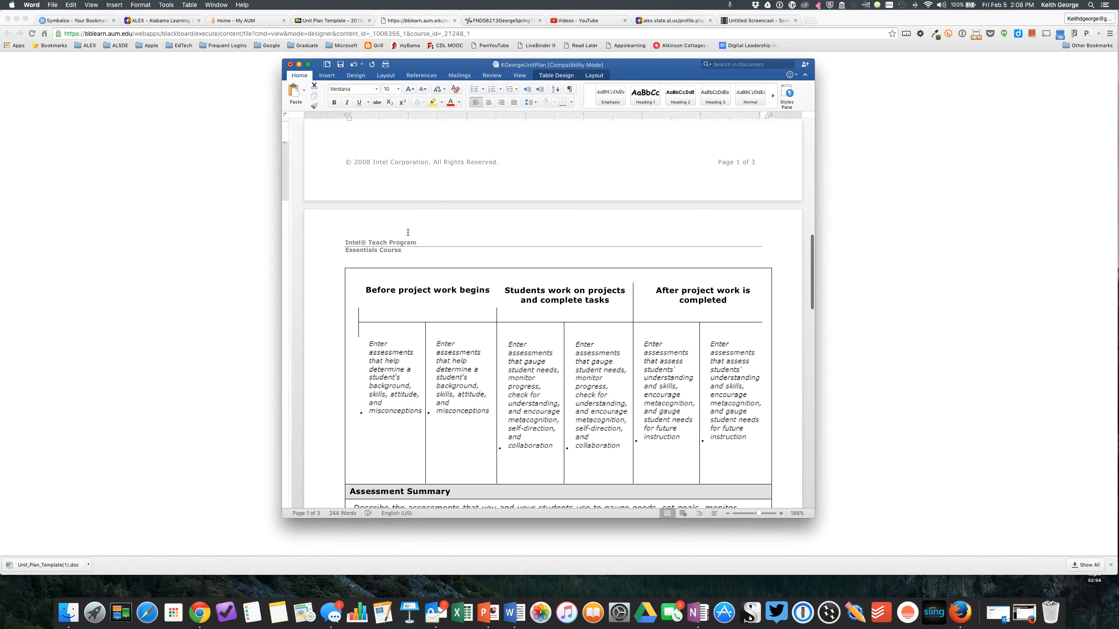
click(375, 286)
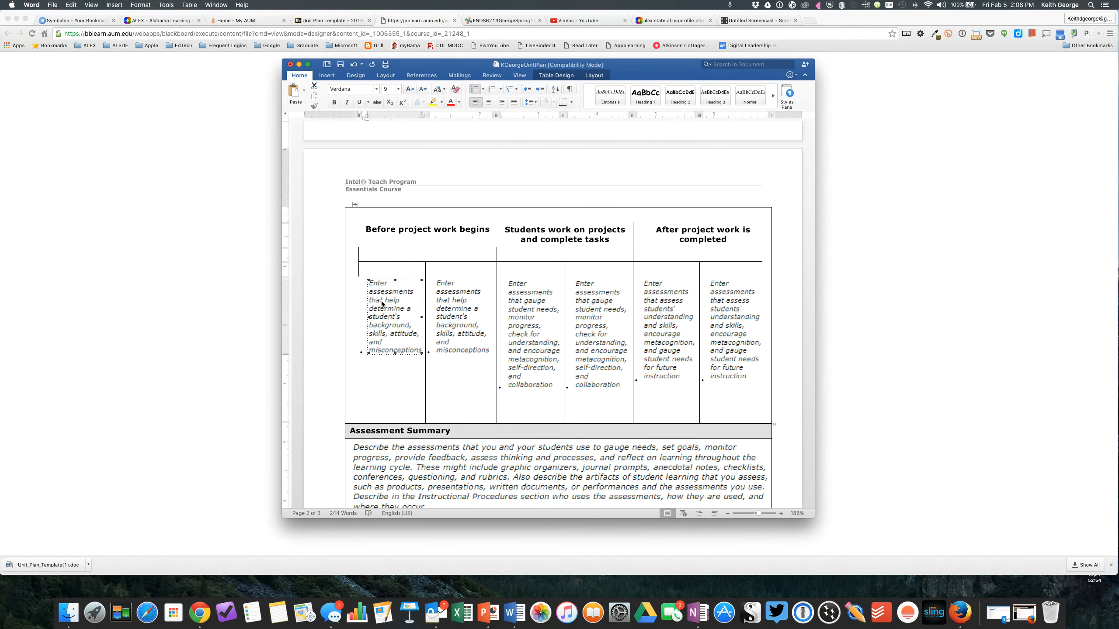
key(BackSpace)
text(ss)
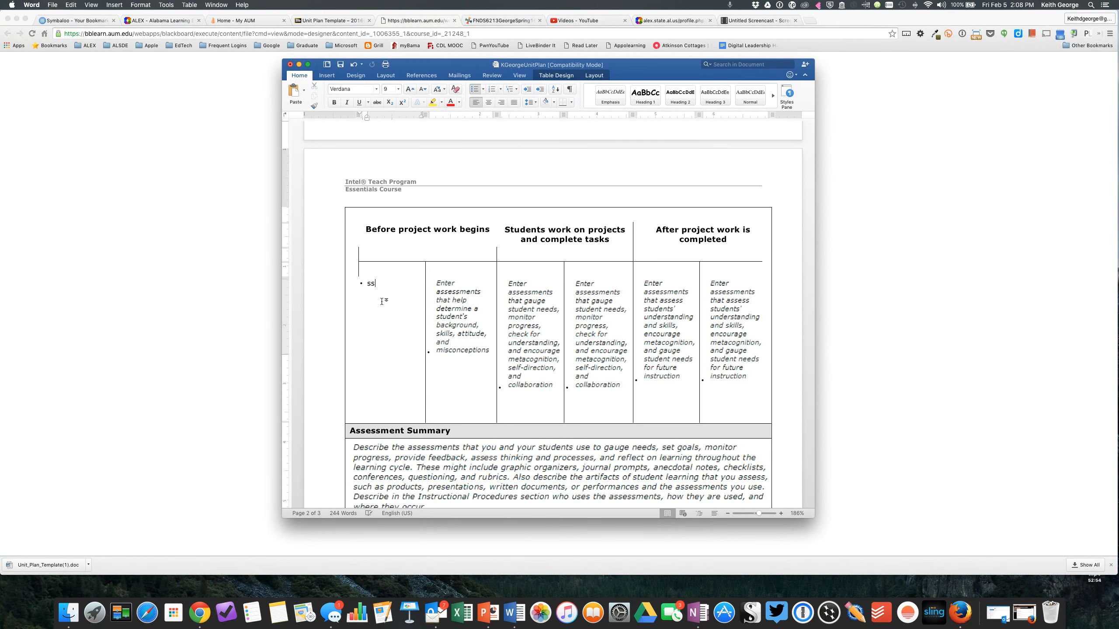
text(sdsd)
Set the default value of the Camera check box under Technology – Hardware to Checked.
scroll(382, 301, down, 5)
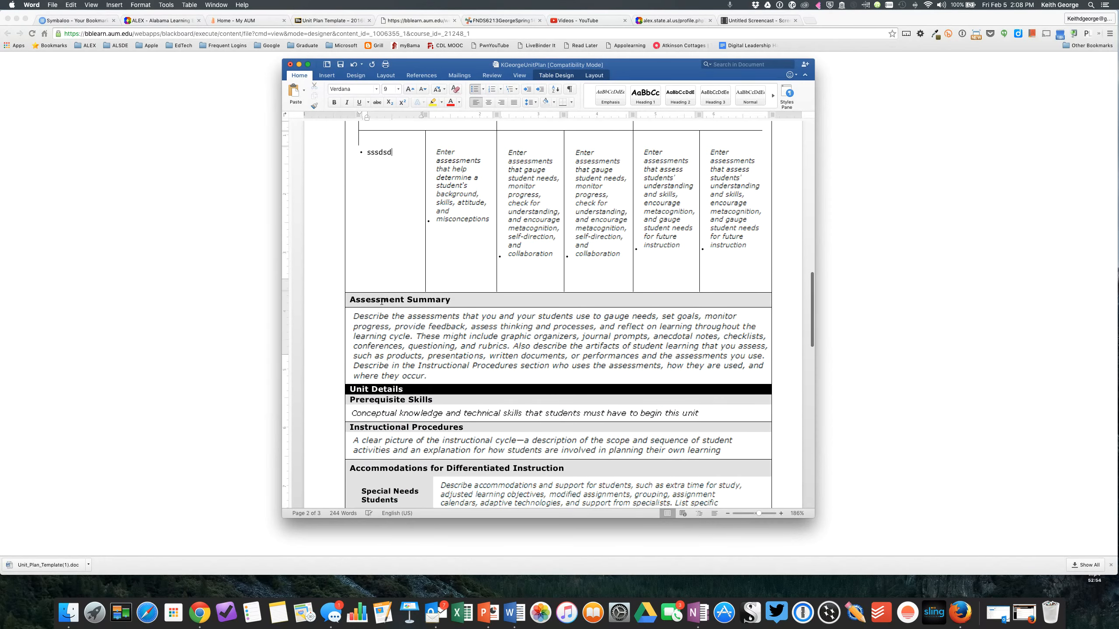
scroll(382, 302, down, 15)
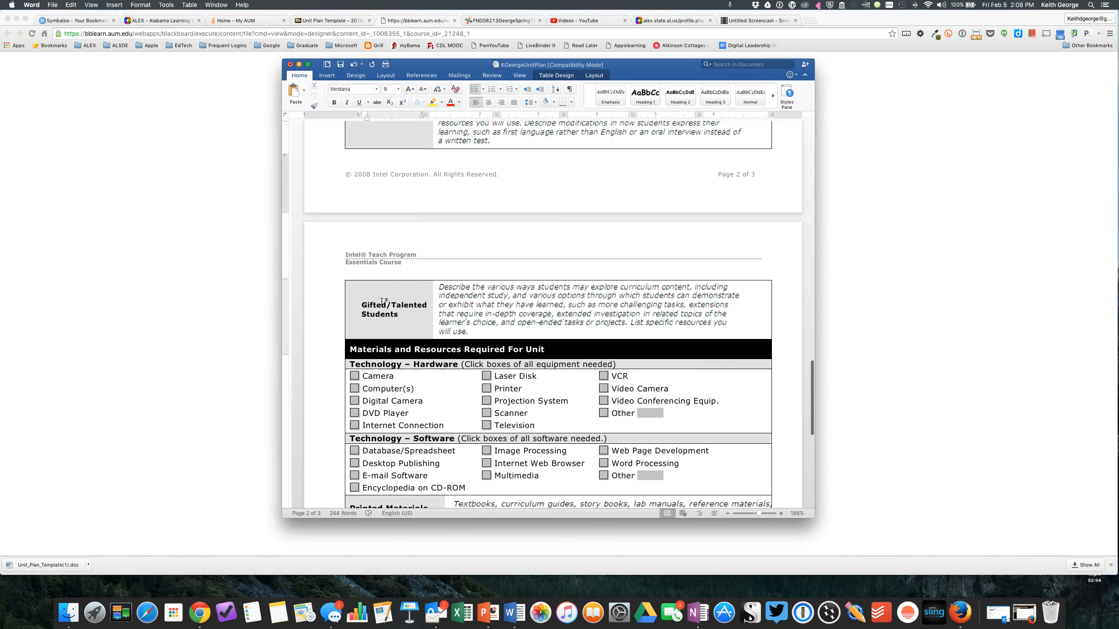
scroll(382, 302, down, 5)
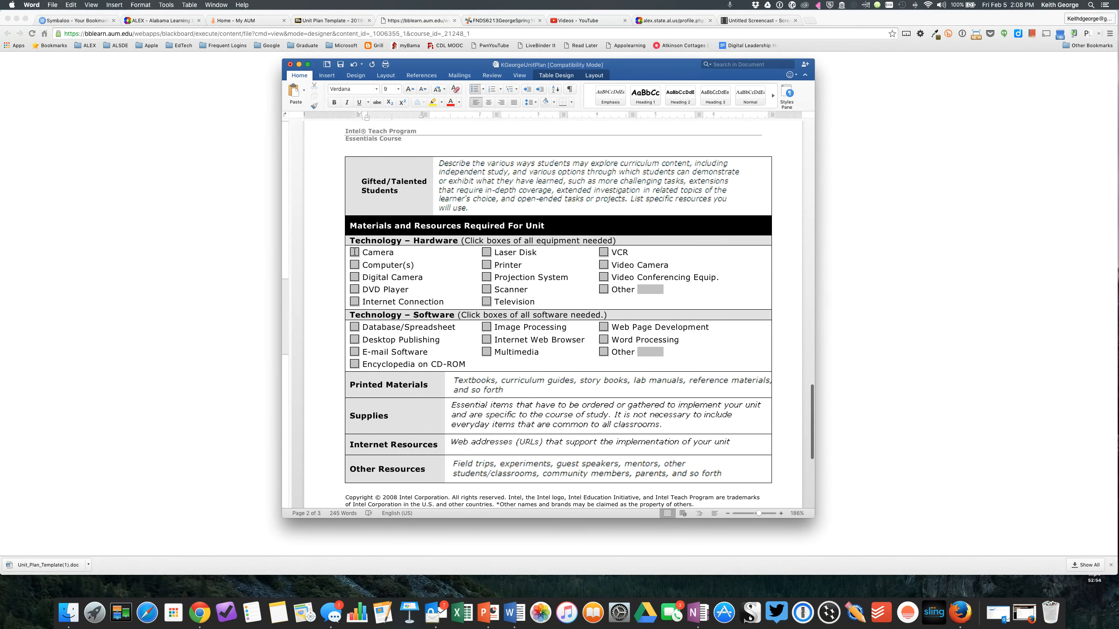
double_click(354, 252)
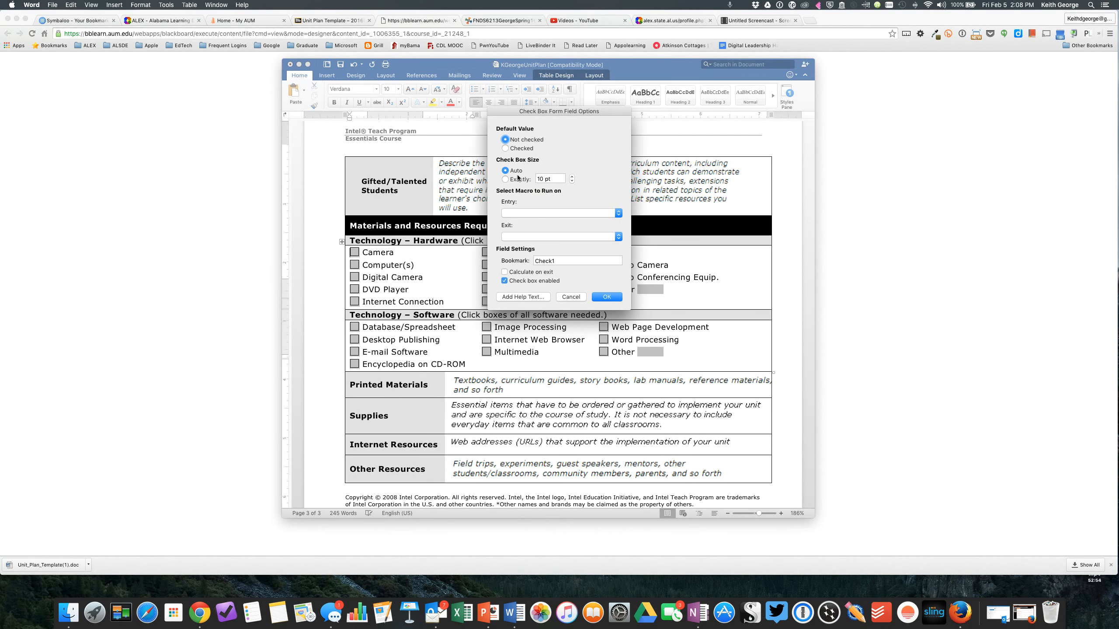
click(569, 298)
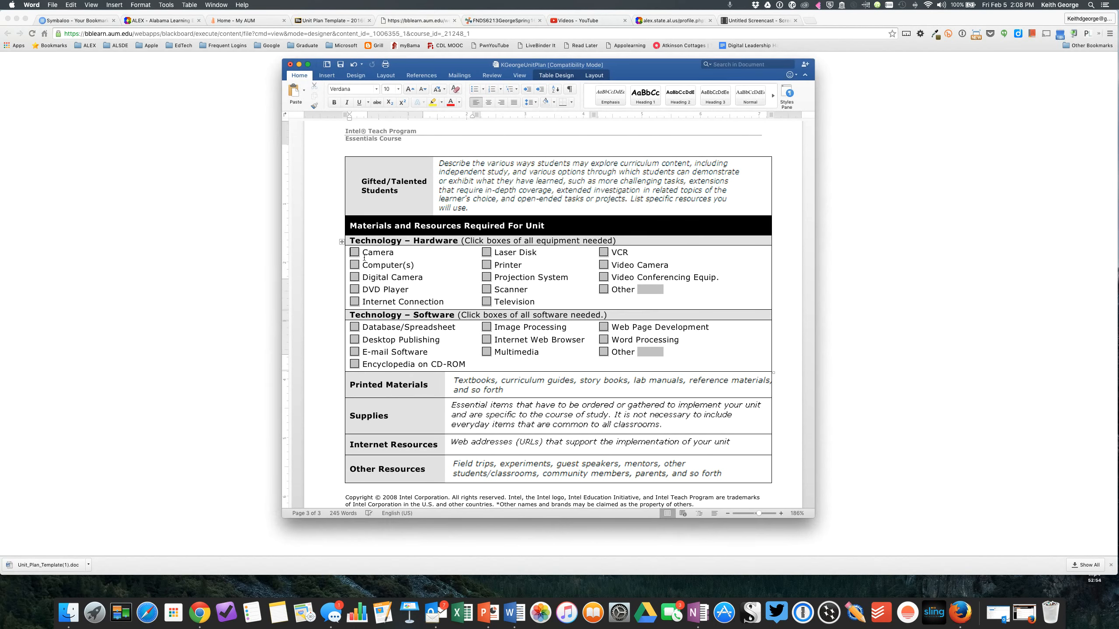
double_click(354, 253)
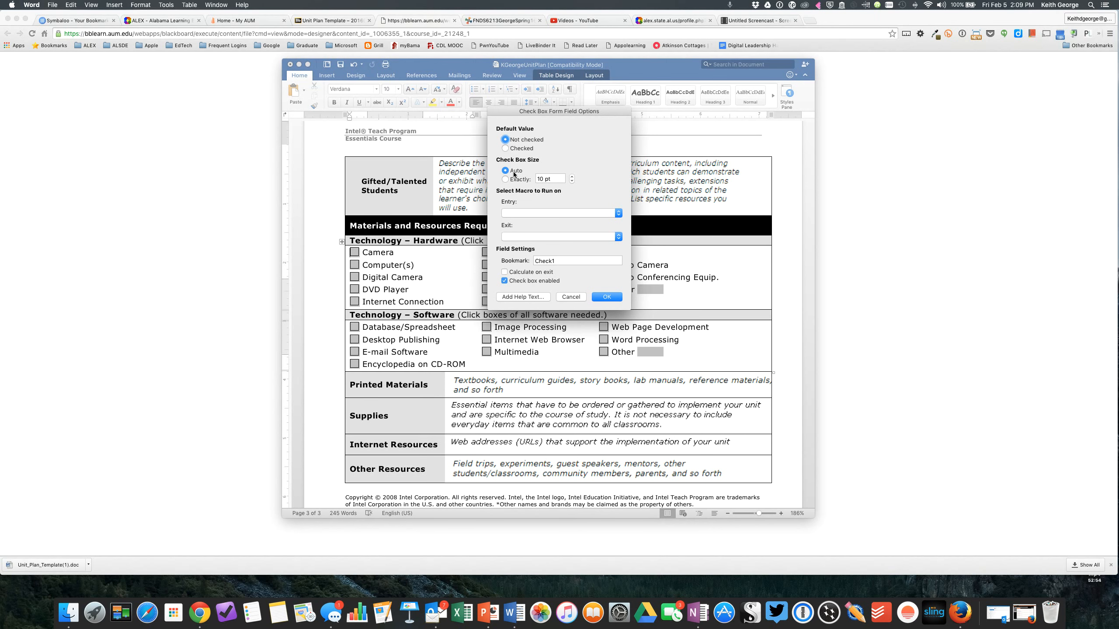
click(507, 150)
click(608, 297)
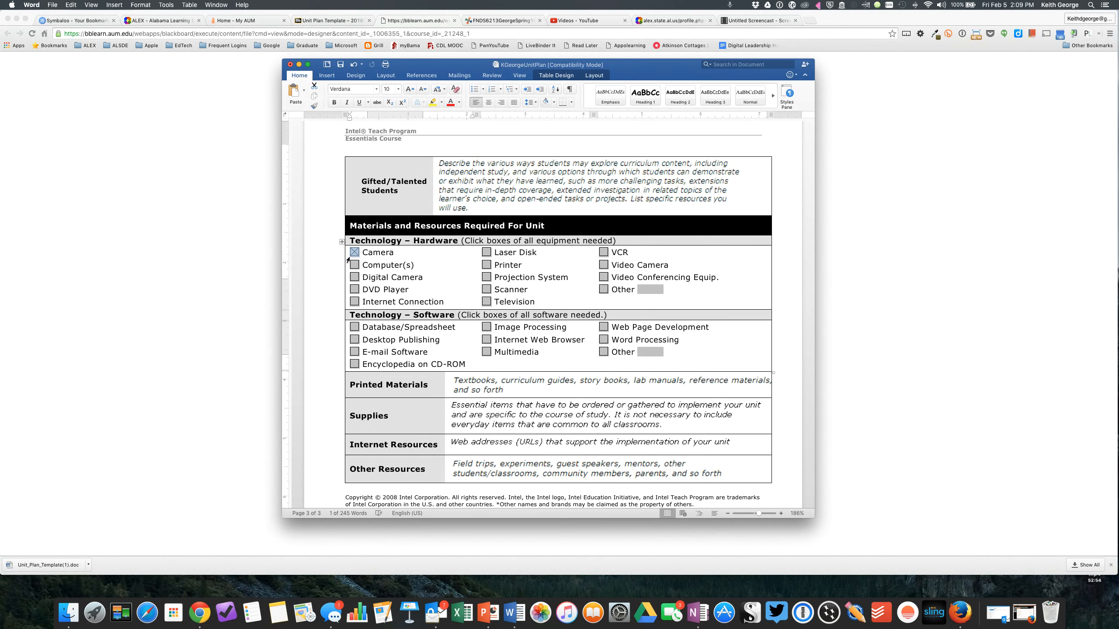
Remove the stray space before the Printer check box under Technology – Hardware and set its default value to Checked.
click(485, 263)
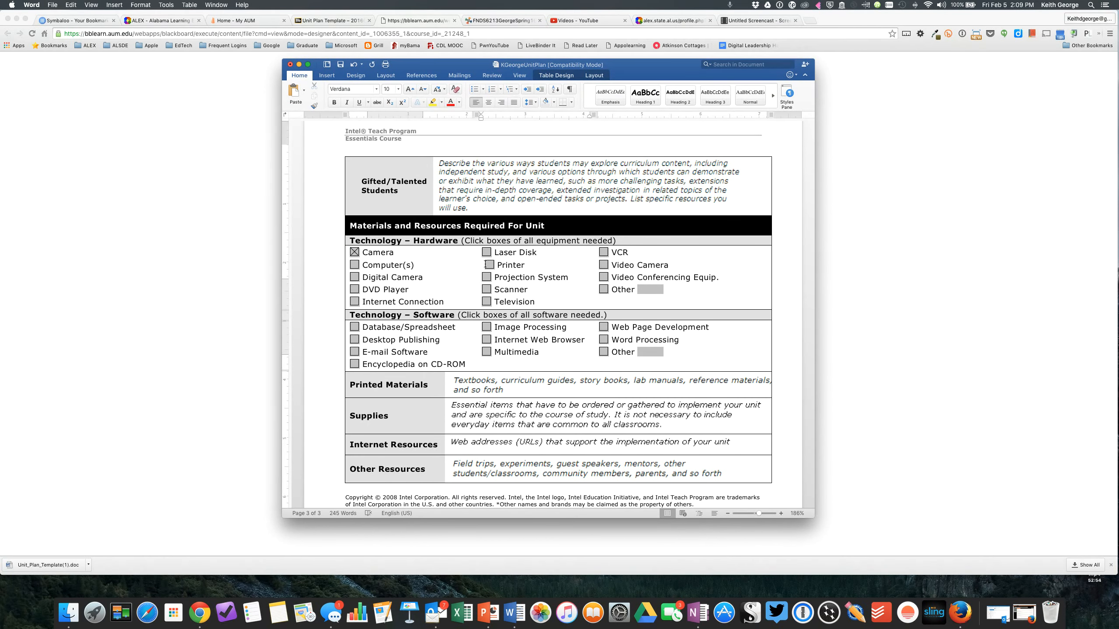
key(BackSpace)
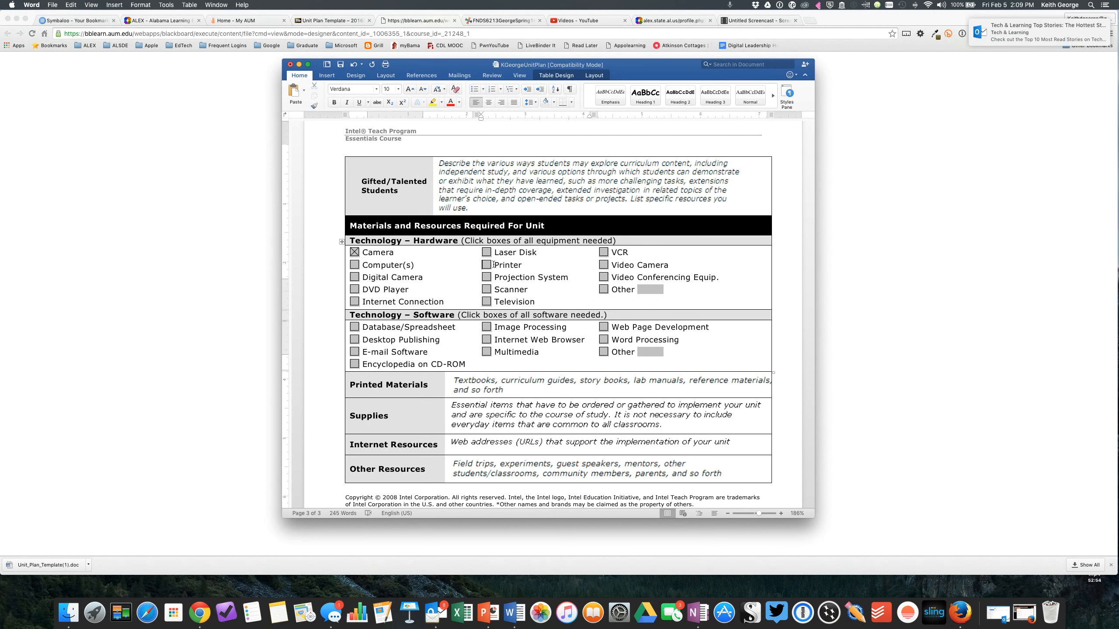
double_click(486, 264)
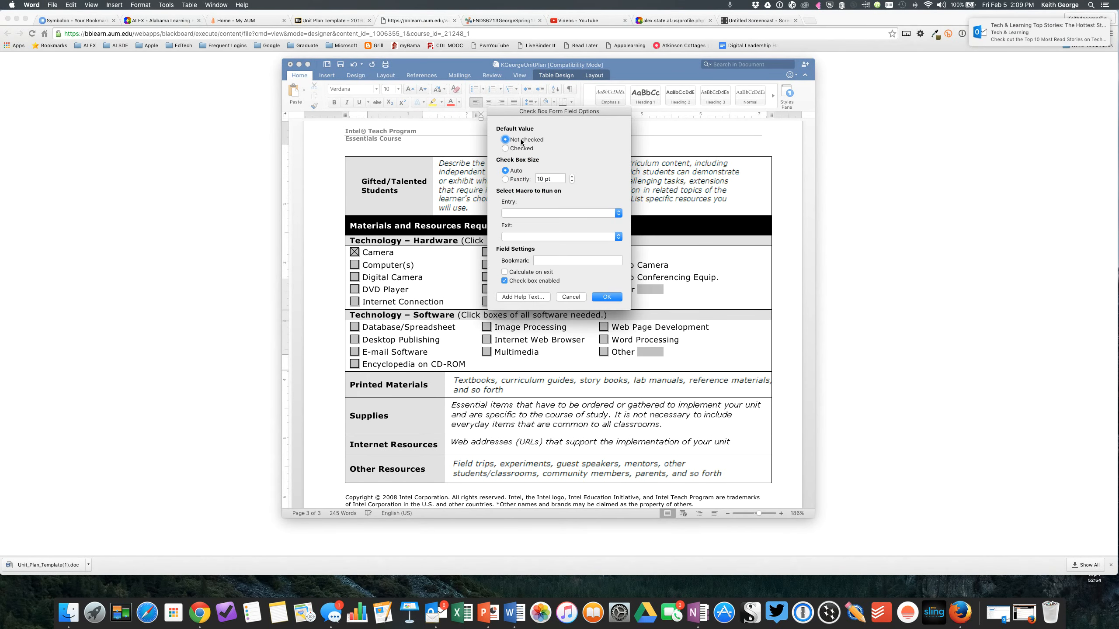
click(511, 149)
click(601, 298)
Look over the remaining sections of the unit plan and save the document.
scroll(505, 276, down, 2)
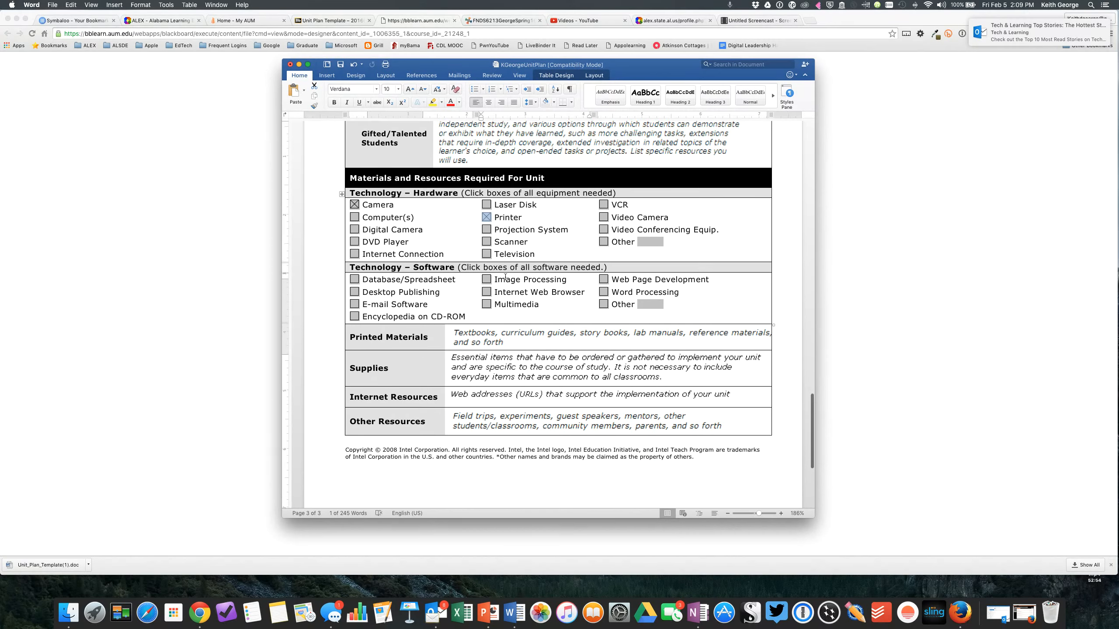
scroll(505, 276, down, 6)
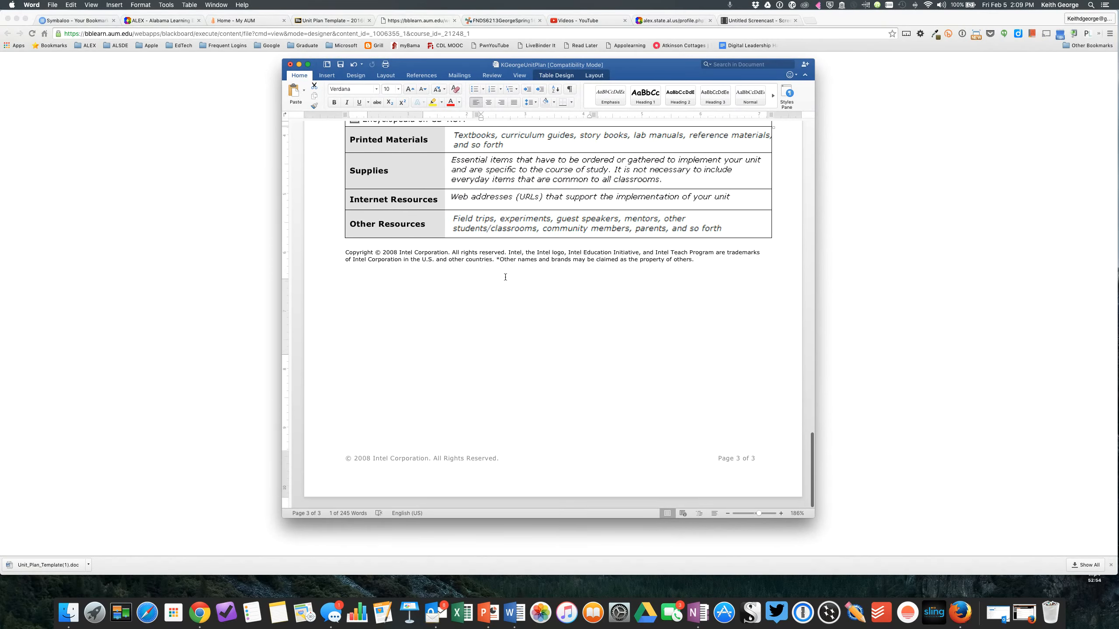
scroll(506, 276, up, 20)
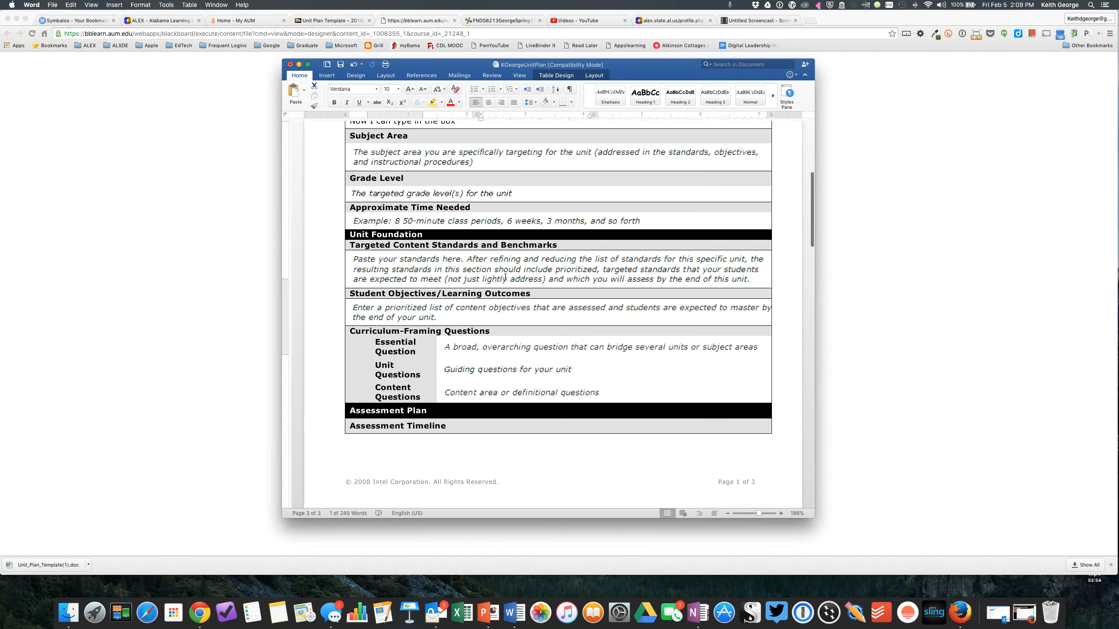
scroll(506, 277, up, 1)
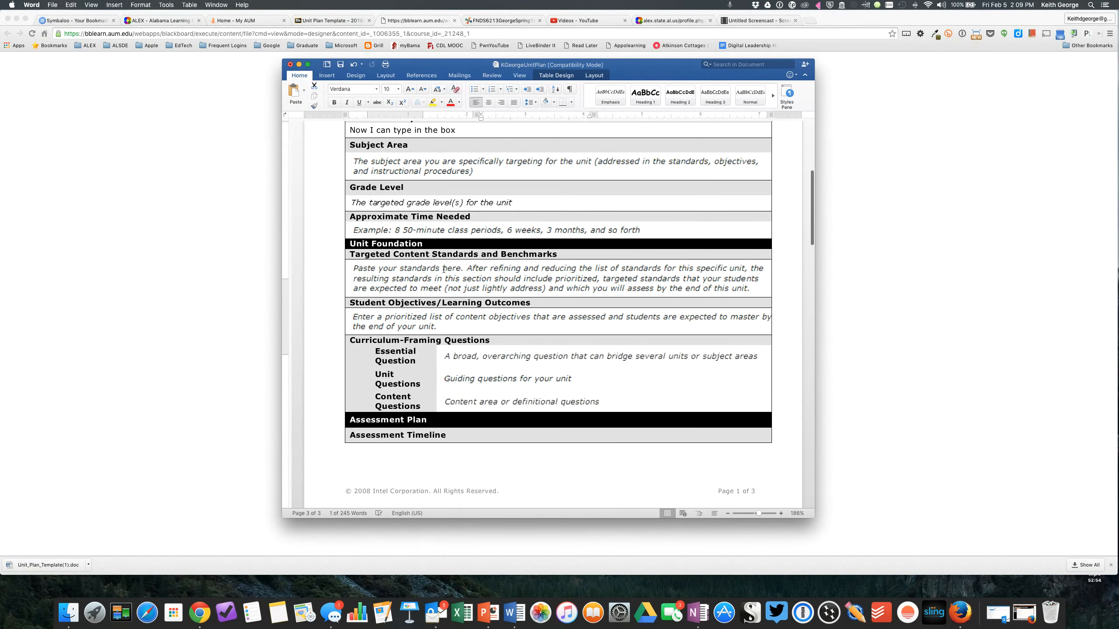
click(341, 66)
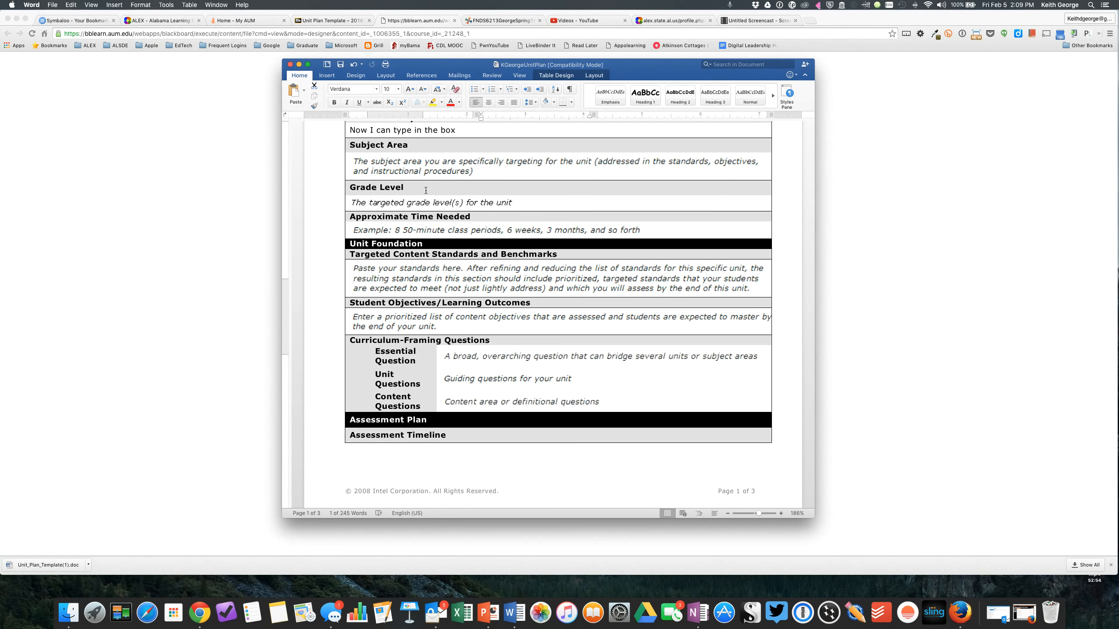